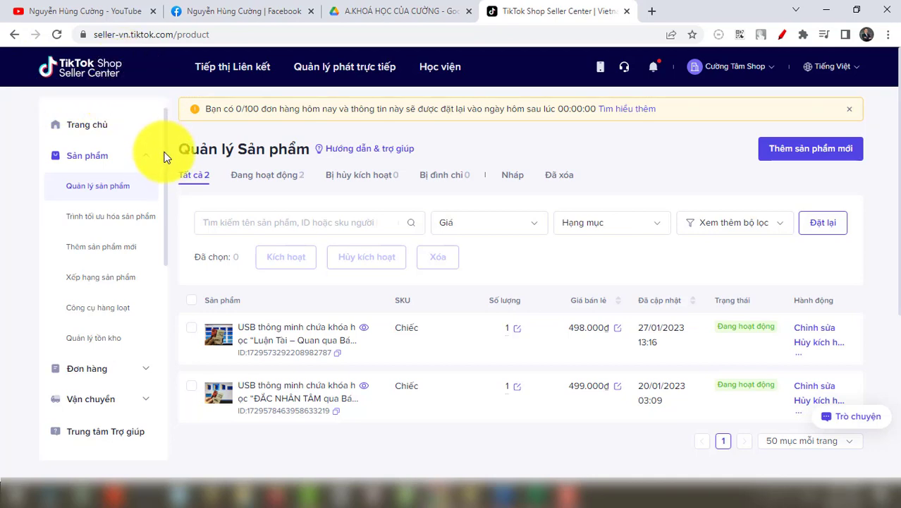
# - Open the affiliate marketing site and create a shop plan (kế hoạch cửa hàng) with a 15% commission rate for all products
pyautogui.click(219, 69)
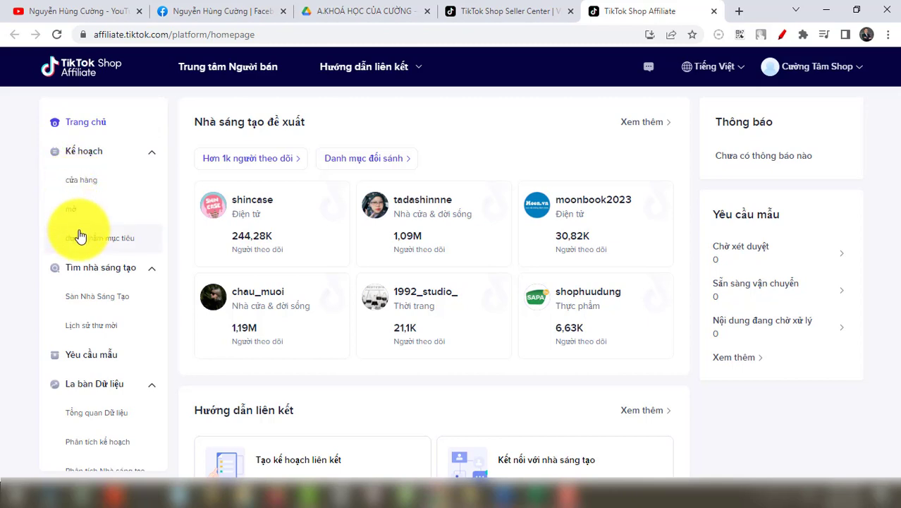
pyautogui.click(82, 184)
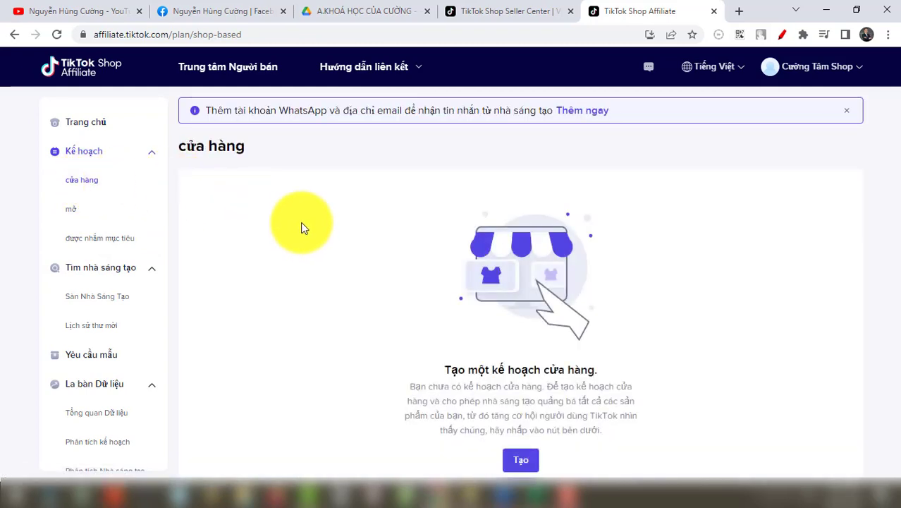
pyautogui.scroll(-2, 493, 374)
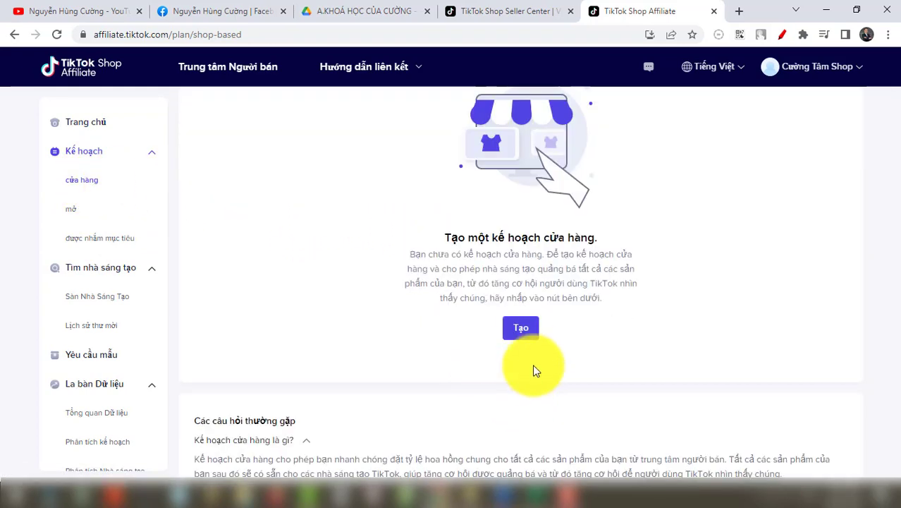
pyautogui.click(519, 330)
pyautogui.click(353, 323)
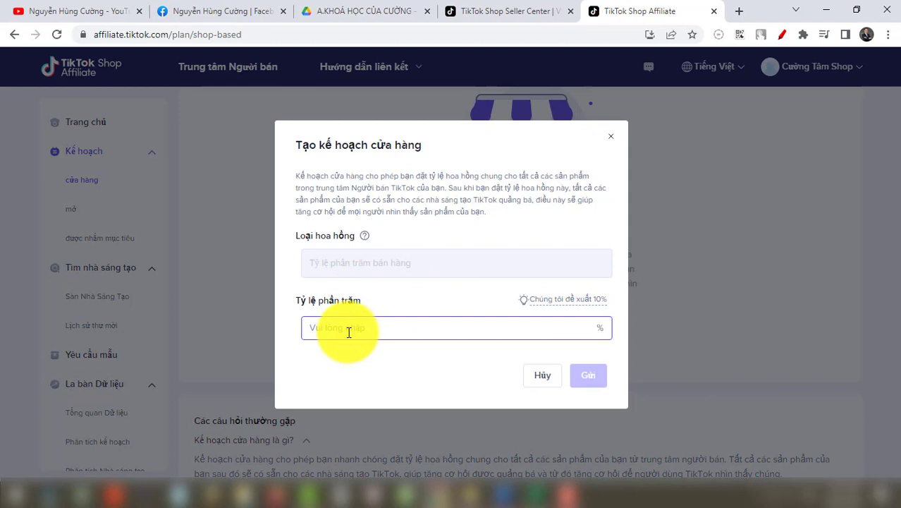
pyautogui.write('15')
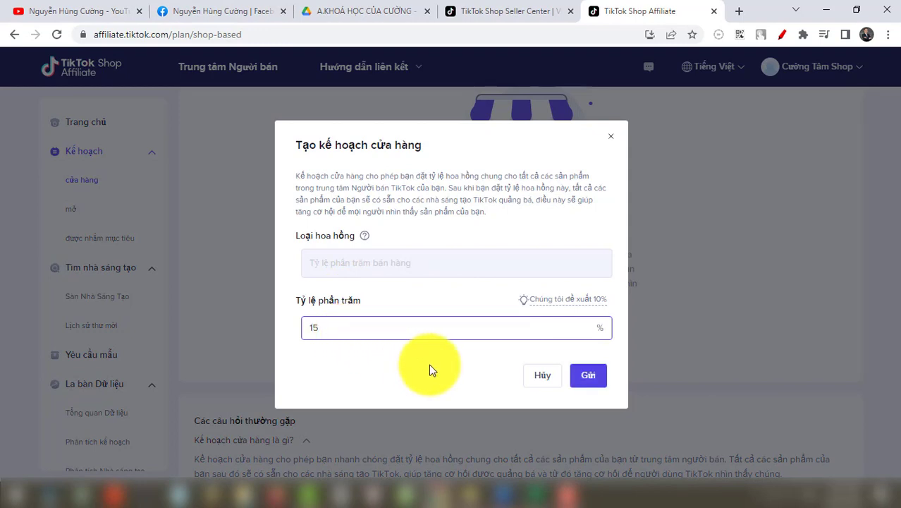
pyautogui.click(585, 377)
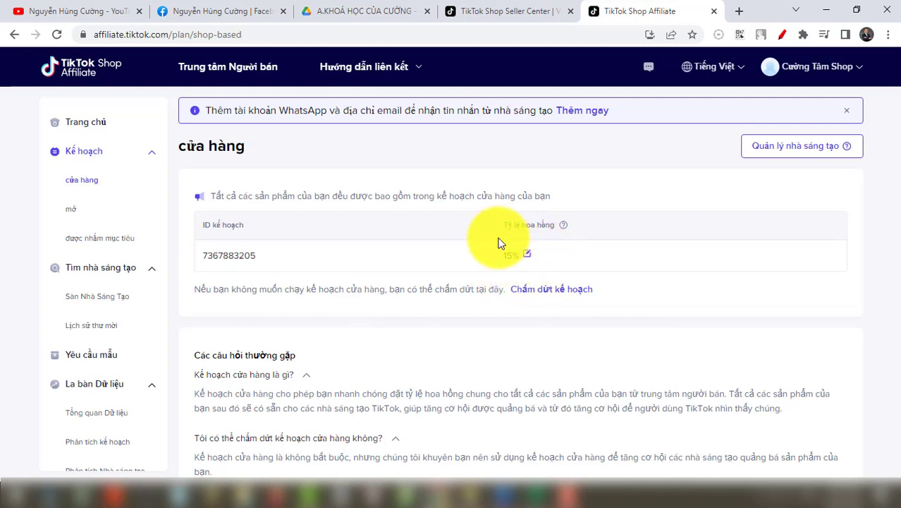
# - Check the shop's products in Seller Center, then review the shop plan's commission rate and frequently asked questions
pyautogui.click(488, 7)
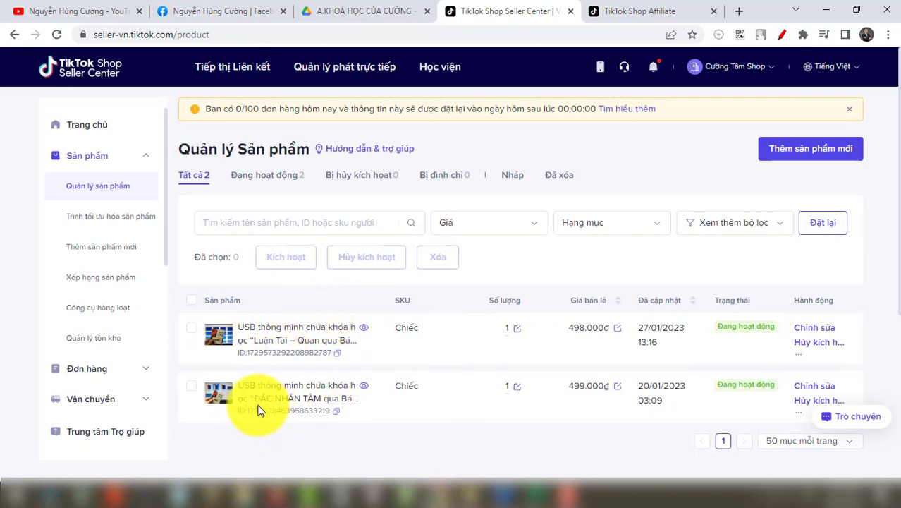
pyautogui.click(638, 7)
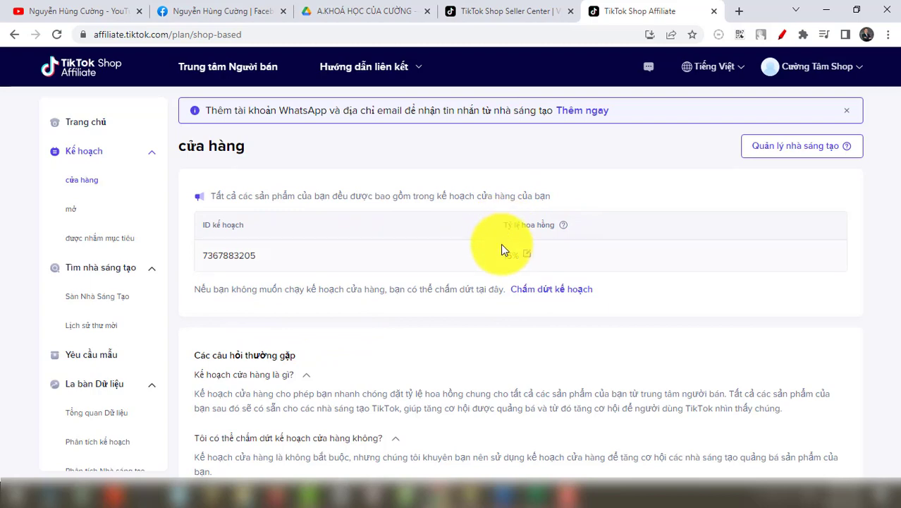
pyautogui.scroll(-1, 496, 249)
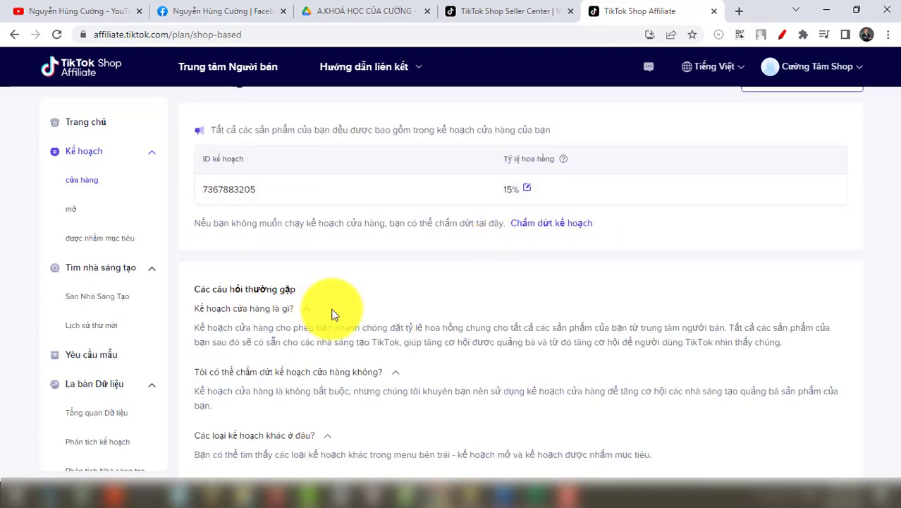
pyautogui.scroll(-1, 334, 314)
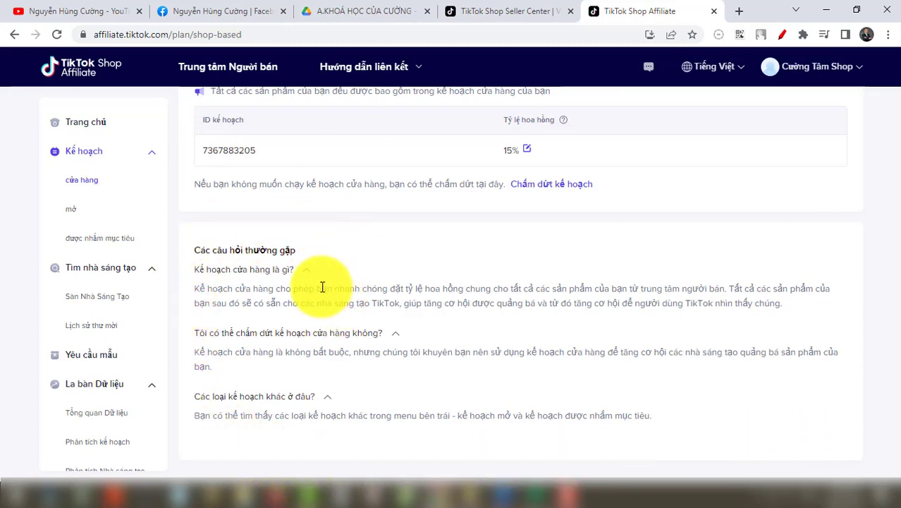
pyautogui.scroll(2, 321, 287)
# - Draft a new open plan (kế hoạch mở) for the 499.000₫ USB product with a 20% commission rate, then leave it unsubmitted
pyautogui.click(72, 213)
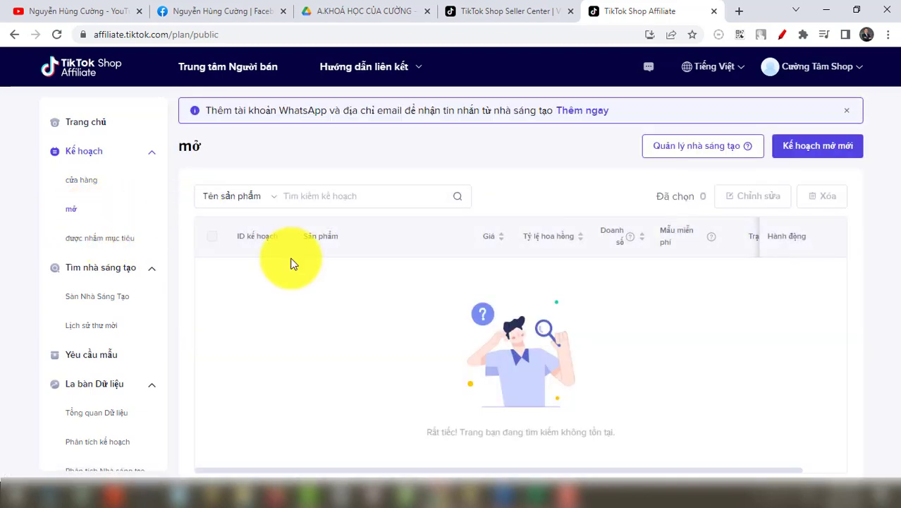
pyautogui.click(866, 148)
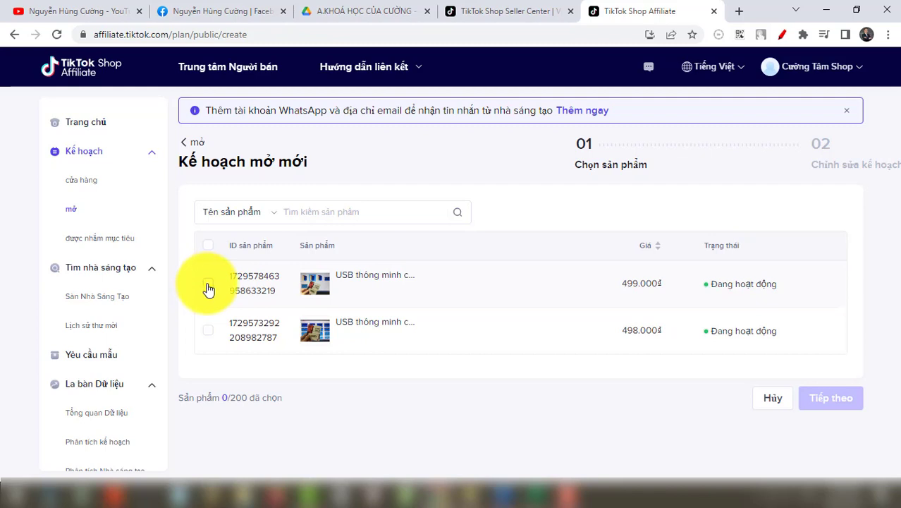
pyautogui.click(209, 288)
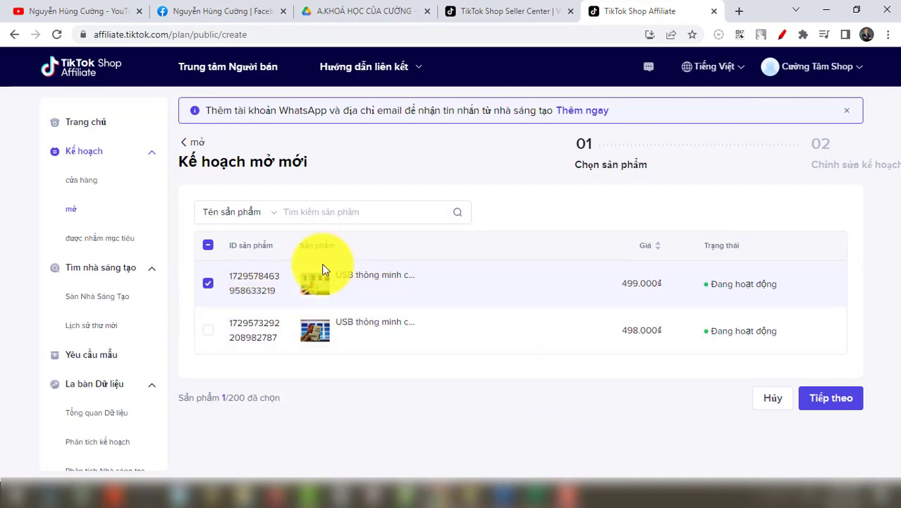
pyautogui.click(814, 397)
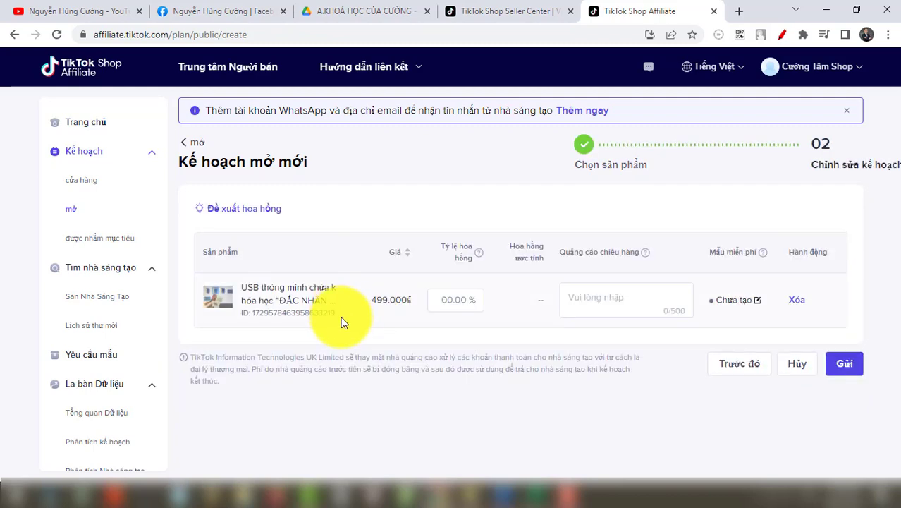
pyautogui.click(457, 304)
pyautogui.write('20')
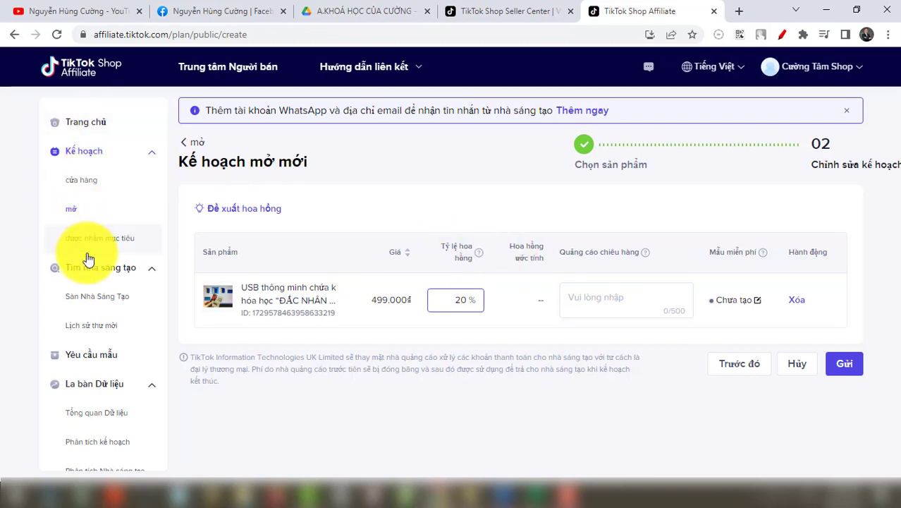
pyautogui.click(185, 146)
pyautogui.click(567, 285)
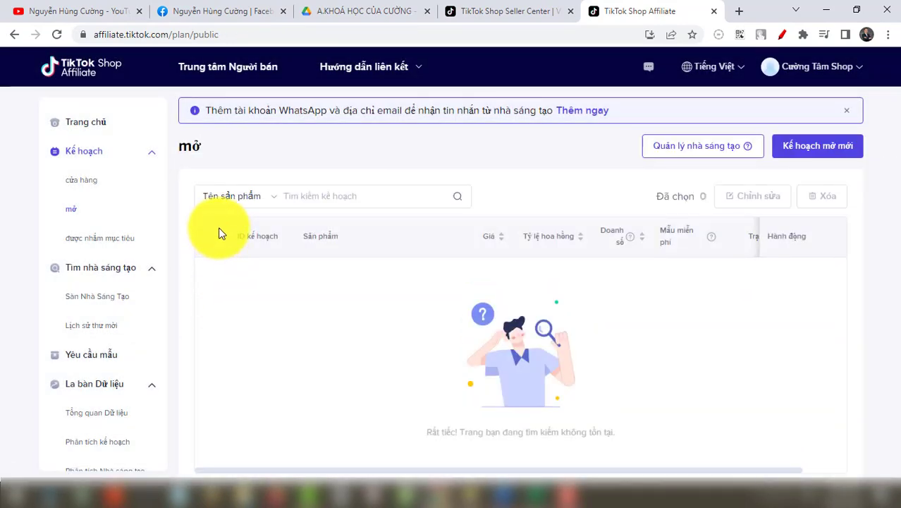
pyautogui.click(803, 146)
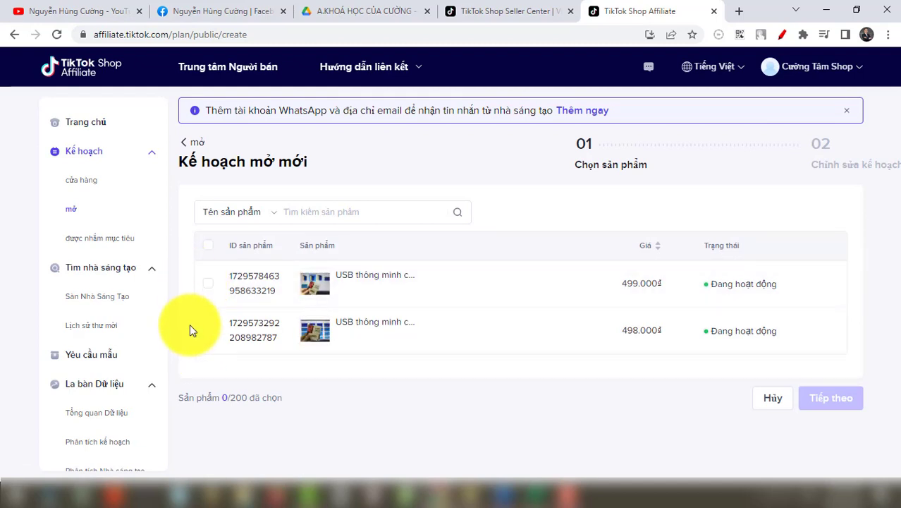
# - Start a new targeted plan for the 499.000₫ USB product and set its commission rate to 30%
pyautogui.click(100, 242)
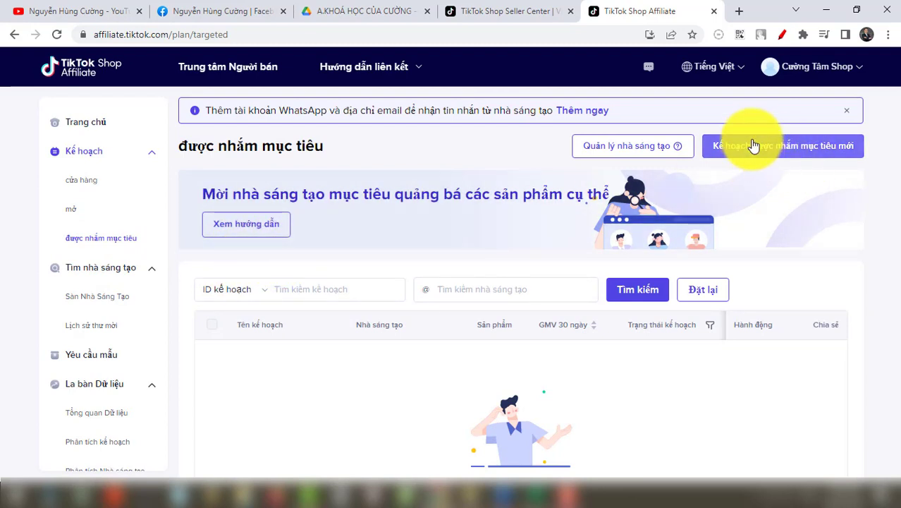
pyautogui.click(727, 146)
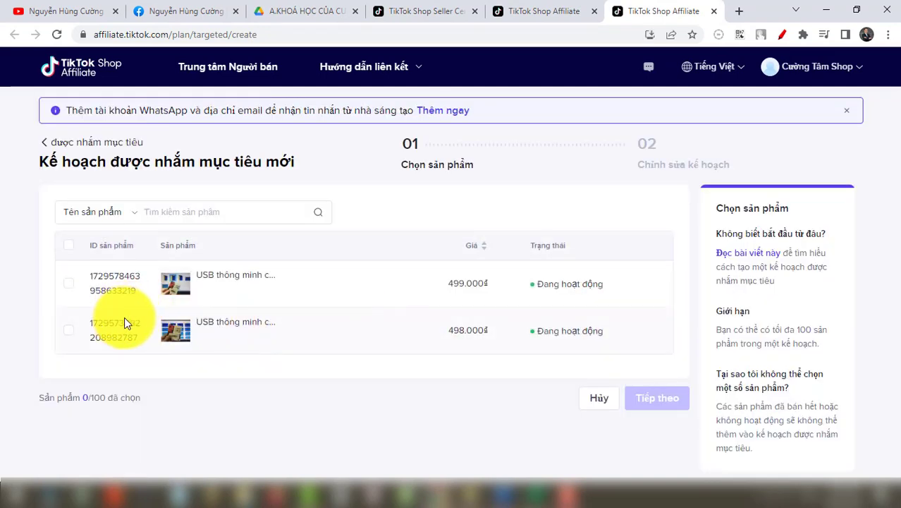
pyautogui.click(68, 283)
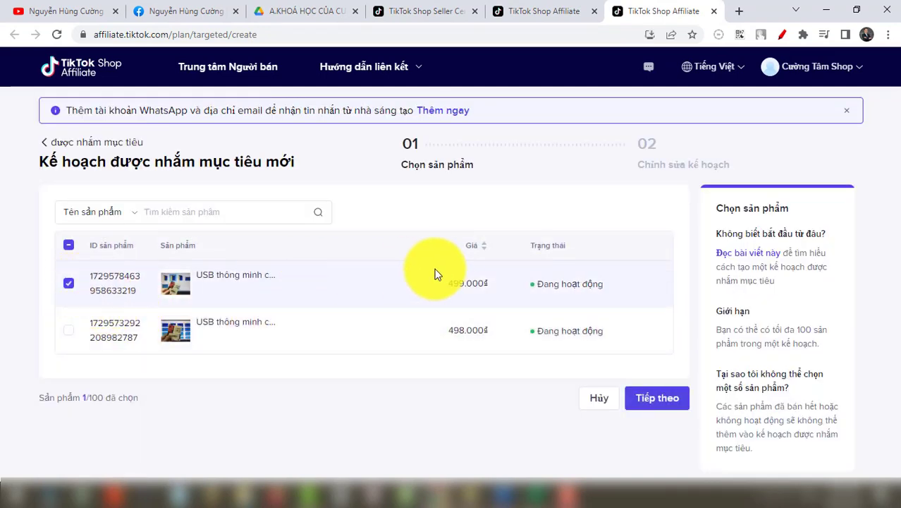
pyautogui.click(657, 398)
pyautogui.scroll(-1, 304, 357)
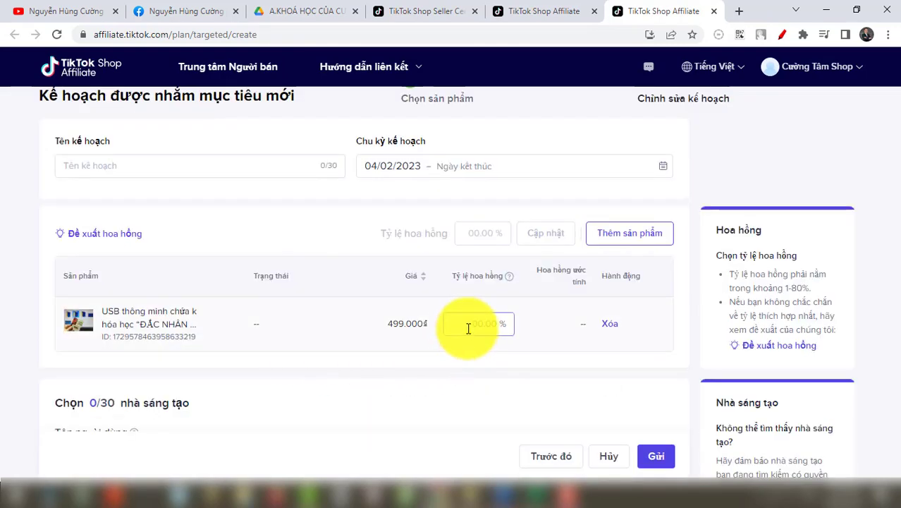
pyautogui.click(484, 327)
pyautogui.write('30')
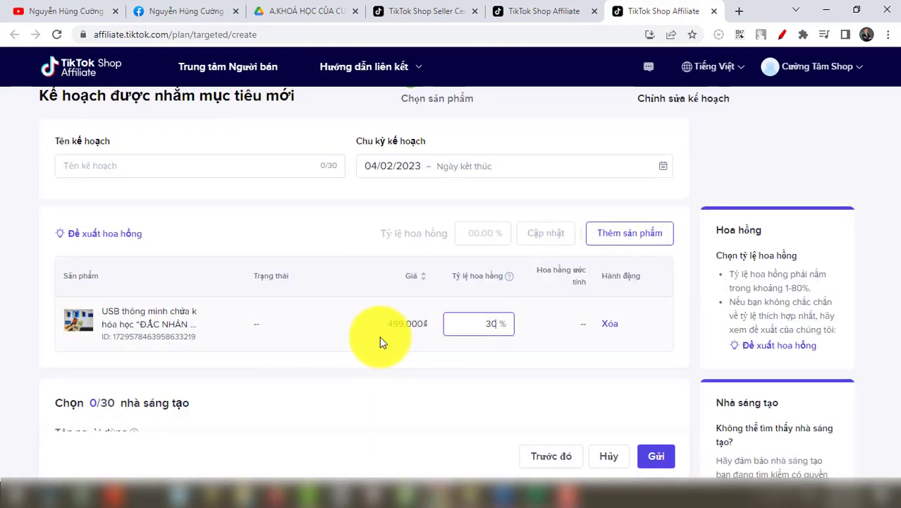
# - Add a creator to the targeted plan from the username suggestions for "k" and try to submit the plan
pyautogui.scroll(-2, 338, 341)
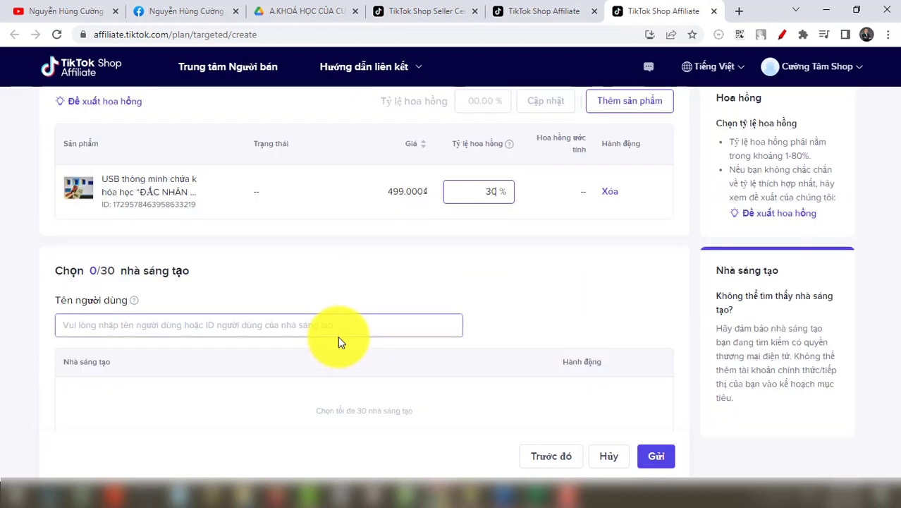
pyautogui.click(79, 331)
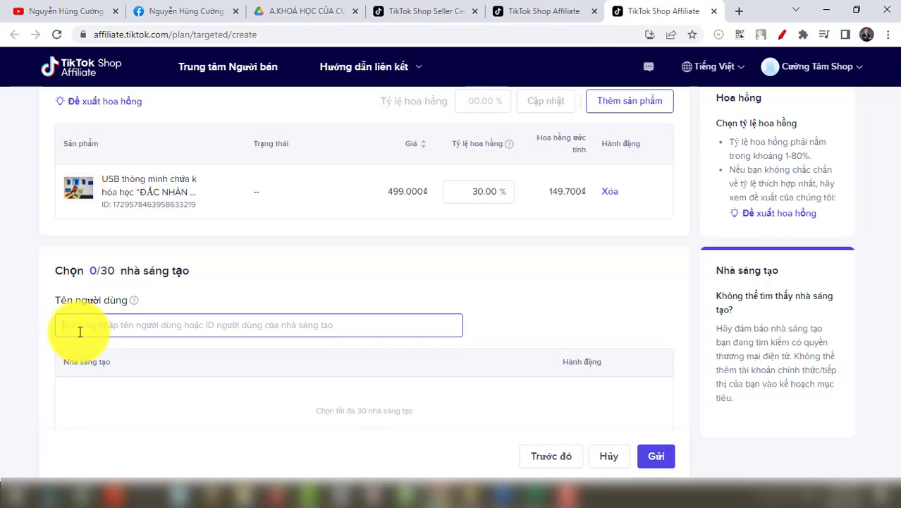
pyautogui.write('a')
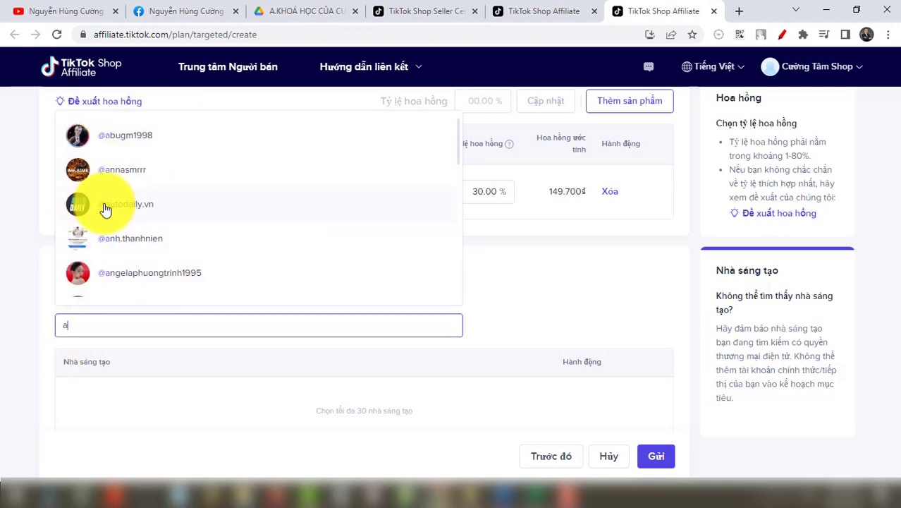
pyautogui.press('BackSpace')
pyautogui.write('k')
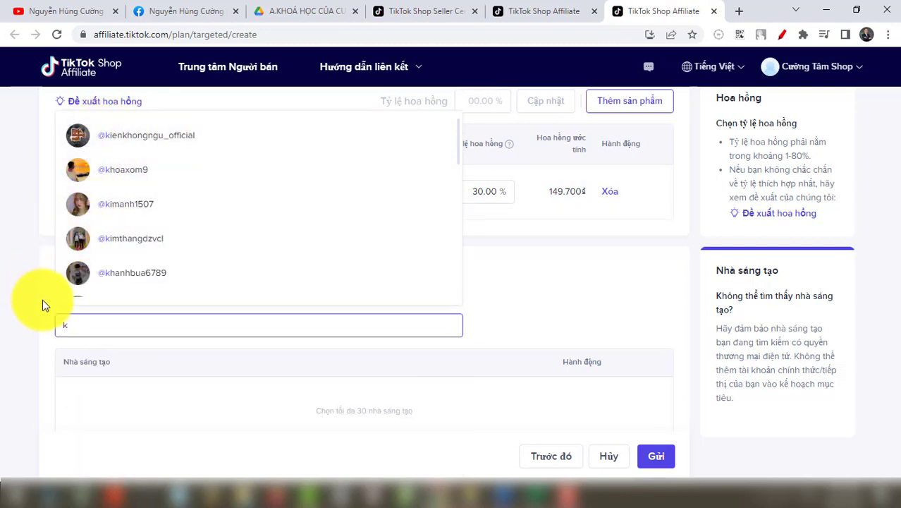
pyautogui.click(136, 246)
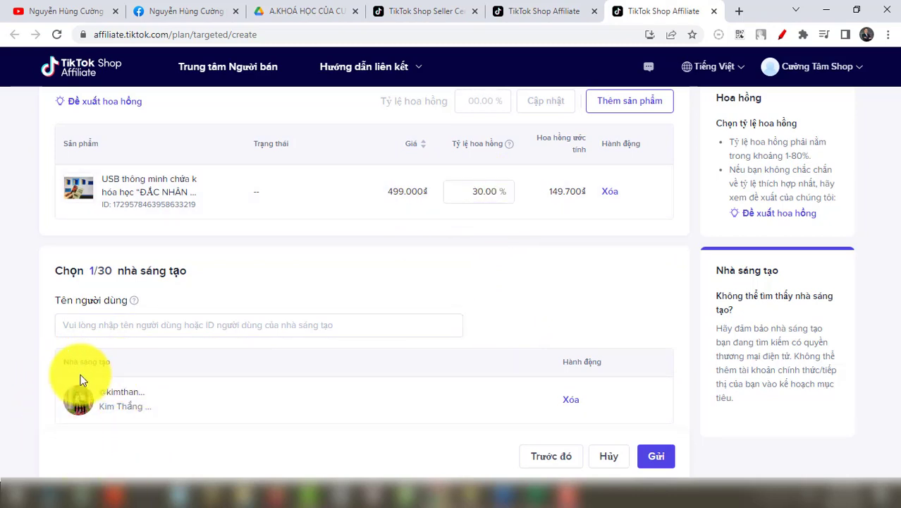
pyautogui.click(656, 457)
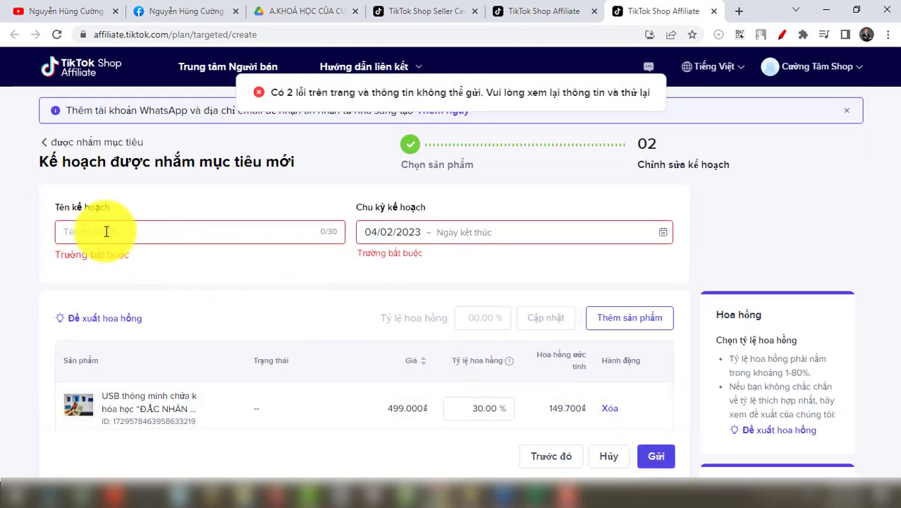
# - Name the targeted plan "idol tiktok" and set its end date to 22/02/2023
pyautogui.write('idol tiktok')
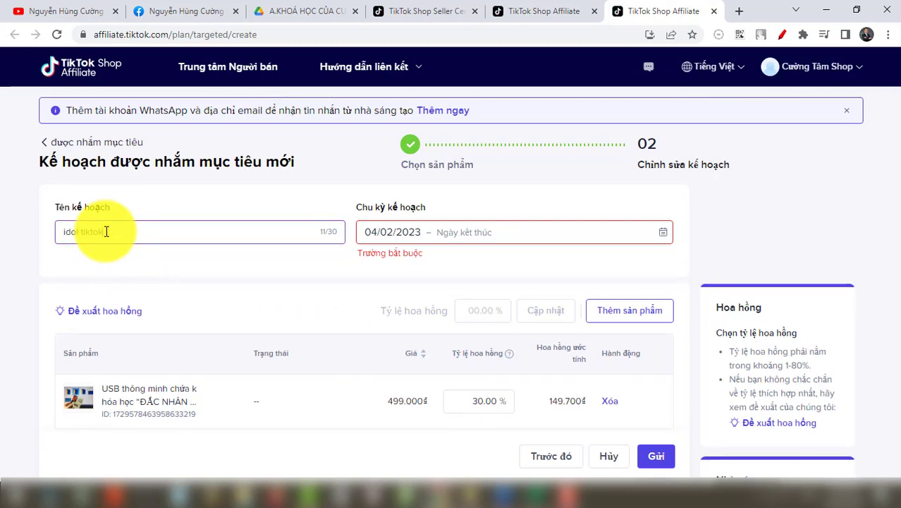
pyautogui.click(463, 233)
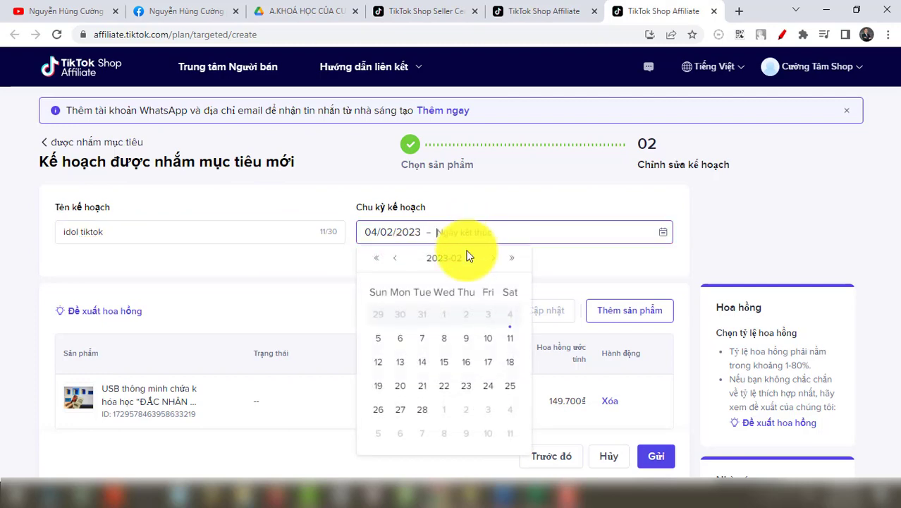
pyautogui.click(445, 386)
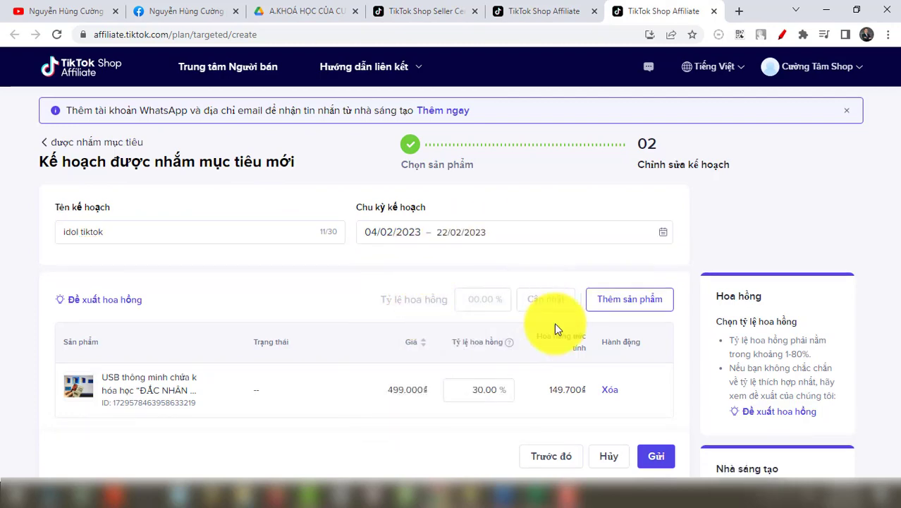
pyautogui.scroll(-2, 571, 381)
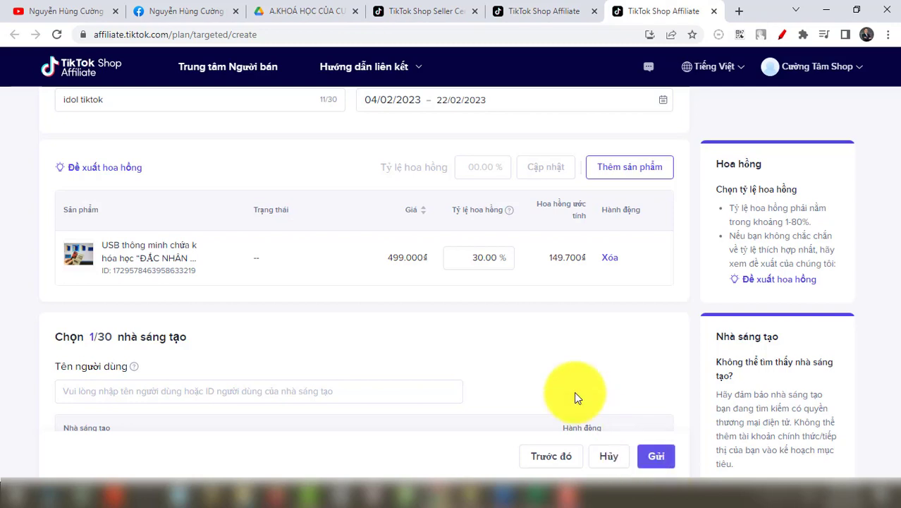
pyautogui.scroll(2, 466, 329)
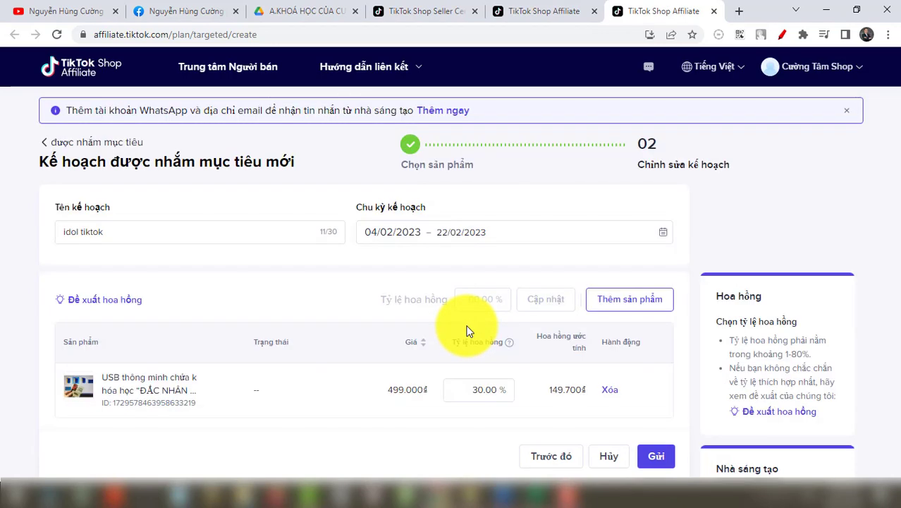
# - Return to the Seller Center product management page and open the affiliate marketing homepage from there
pyautogui.click(564, 6)
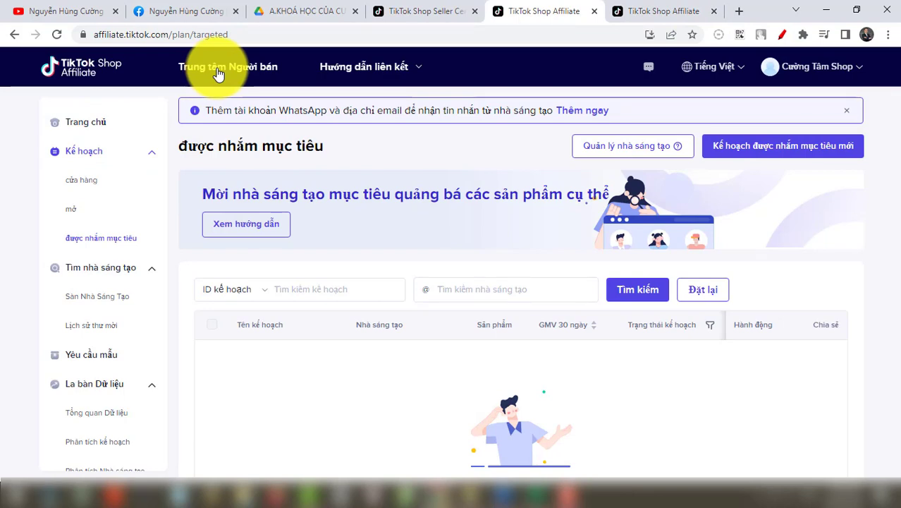
pyautogui.click(446, 8)
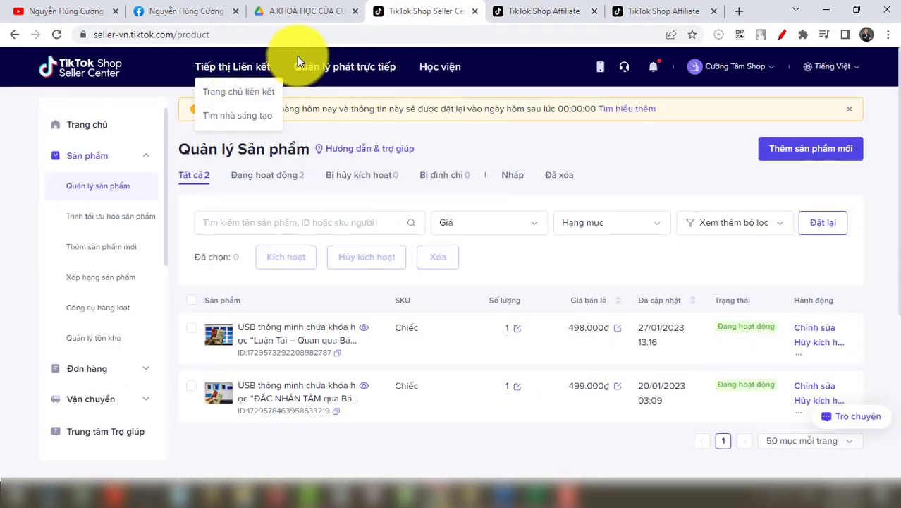
pyautogui.click(268, 66)
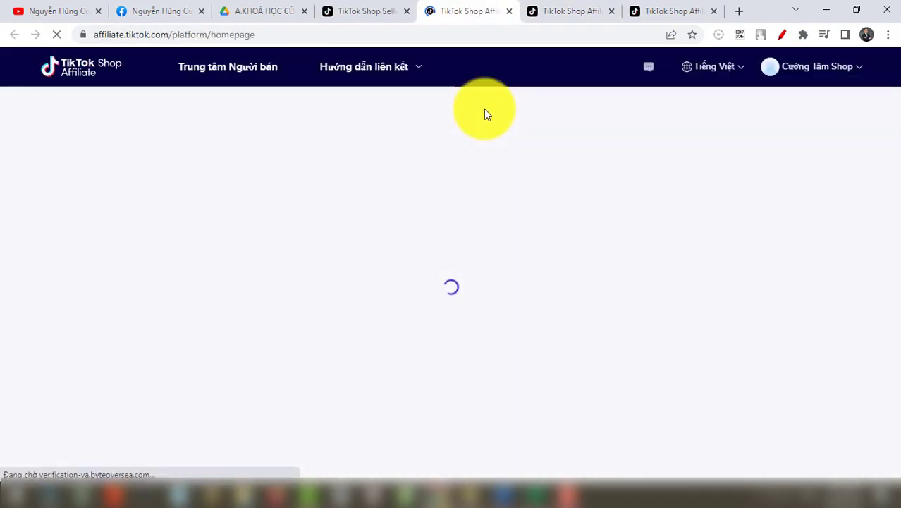